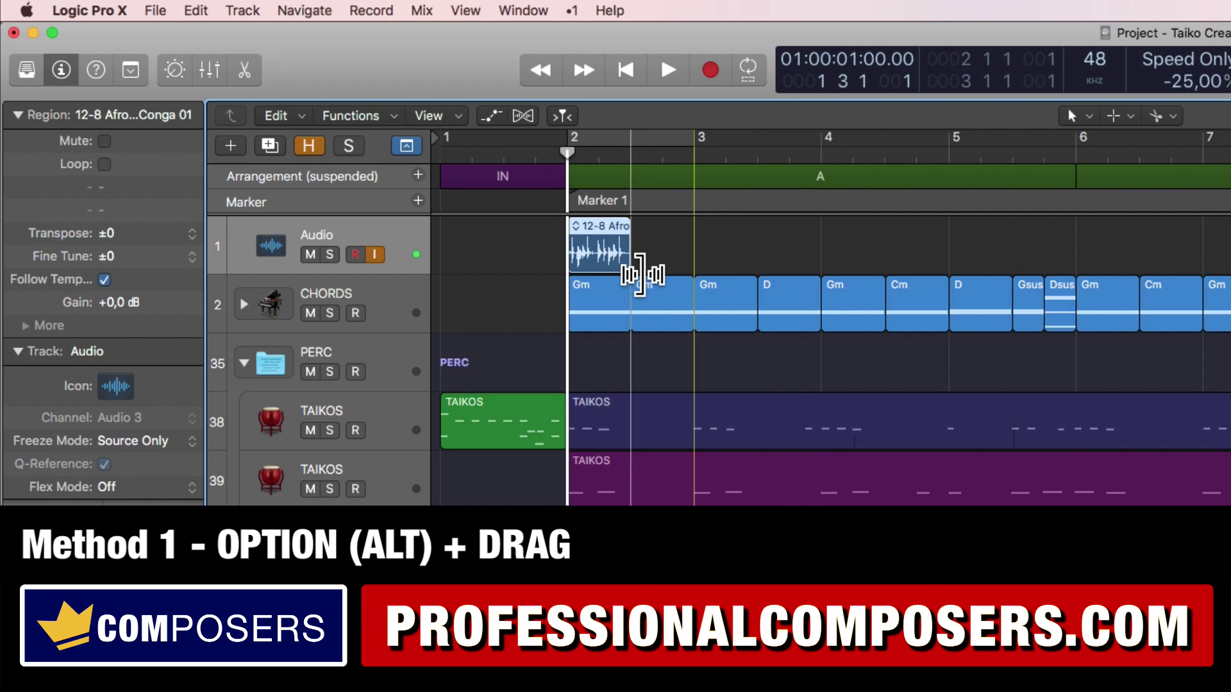
Time-stretch the Afro Cuban Conga region to end at bar 3 and the Gm chord region at bar 10 to end at bar 11
left_click_drag(640, 273, 693, 275)
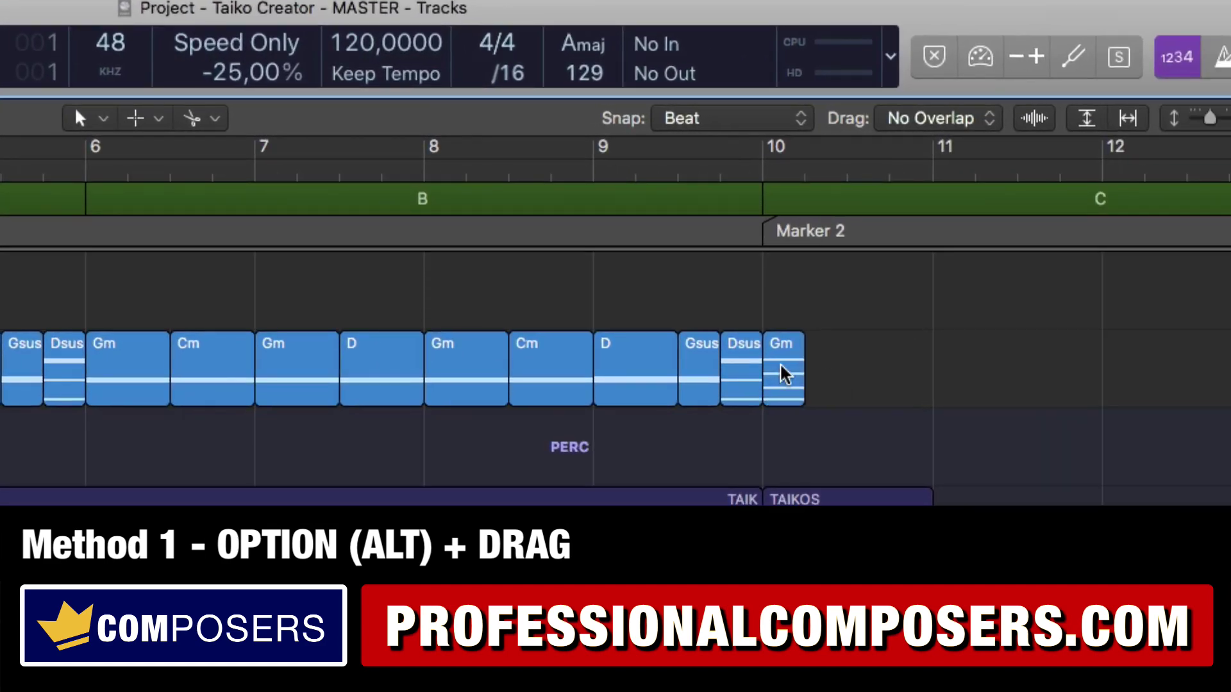
left_click(784, 377)
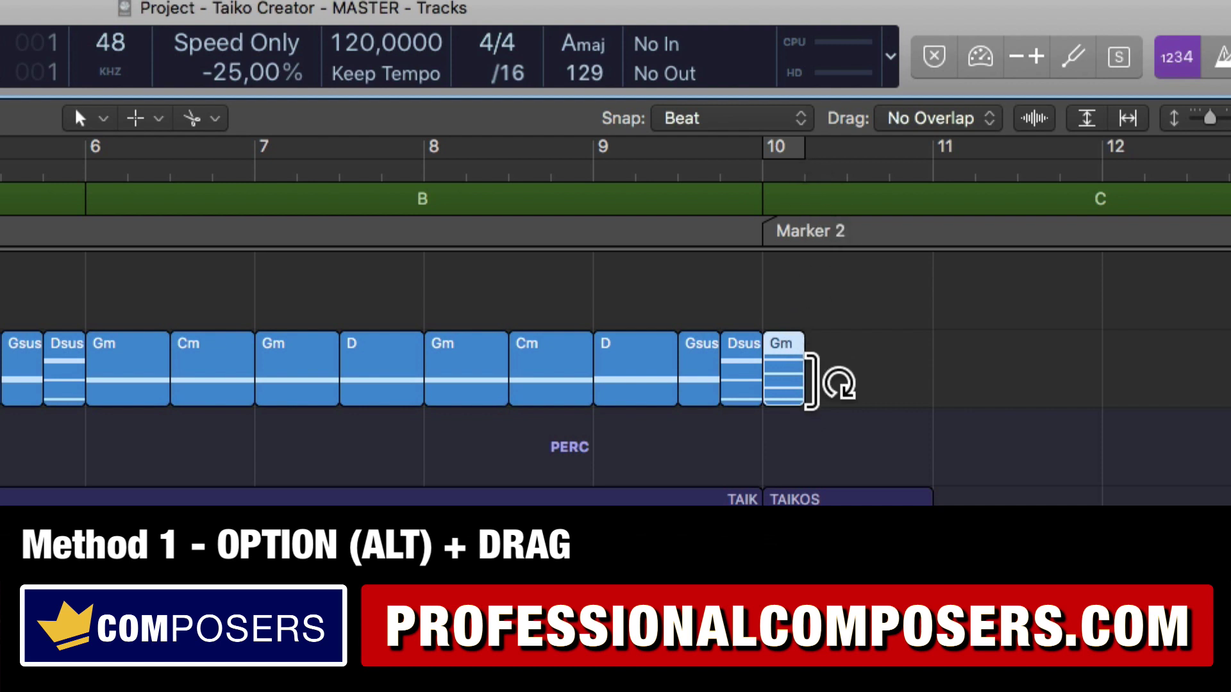
left_click_drag(809, 405, 933, 410)
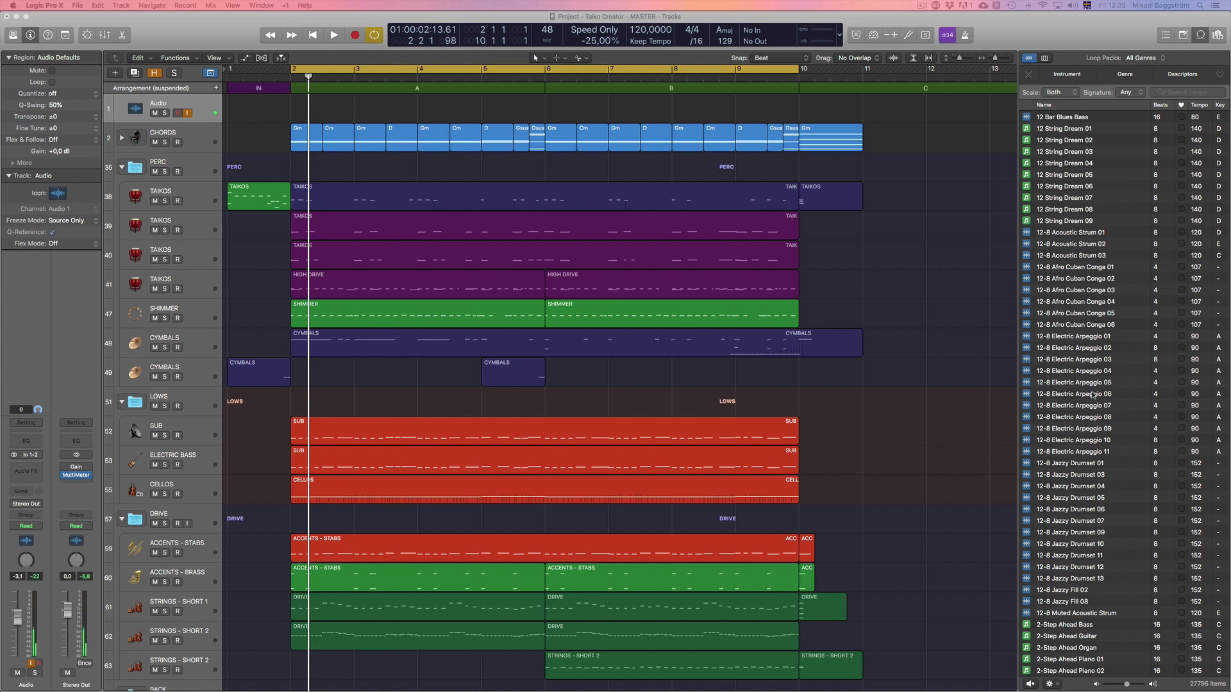
Place the 12-8 Electric Arpeggio 06 loop on the Audio track at bar 2 and try time-stretching its end
left_click_drag(1082, 395, 299, 105)
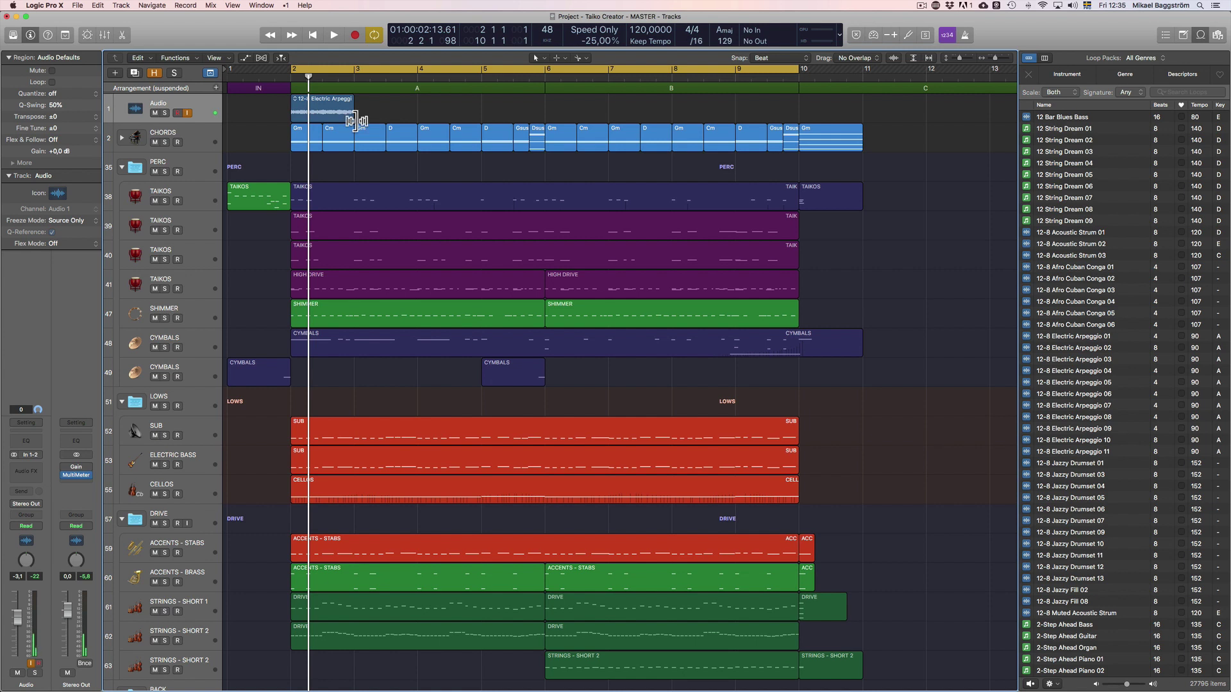
left_click_drag(357, 121, 421, 123)
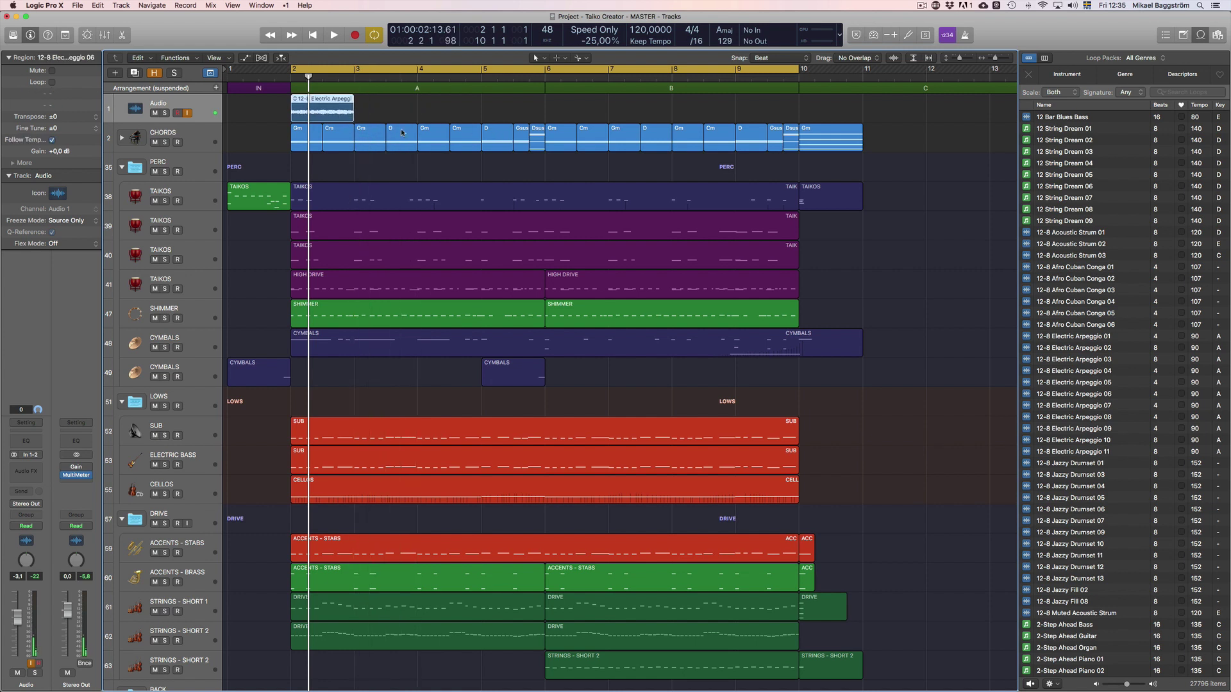
left_click(367, 118)
left_click_drag(357, 118, 321, 118)
left_click(378, 110)
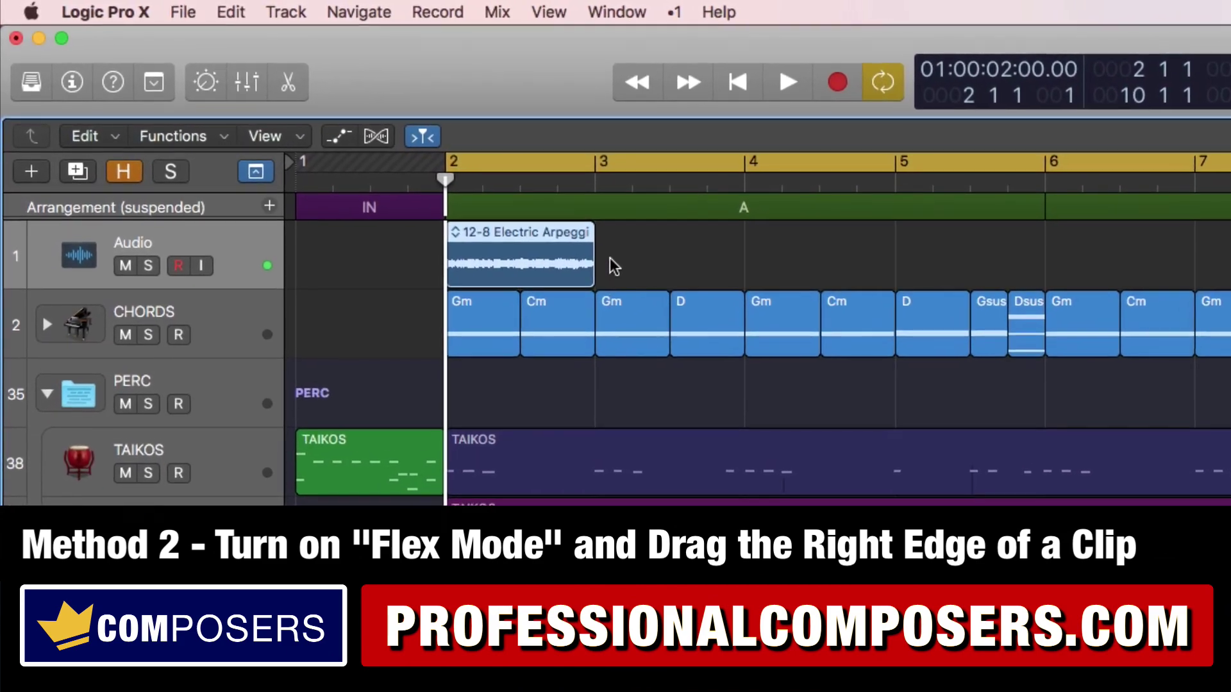
Enable Flex on the Audio track and stretch the Electric Arpeggio region to end at bar 4
left_click(376, 136)
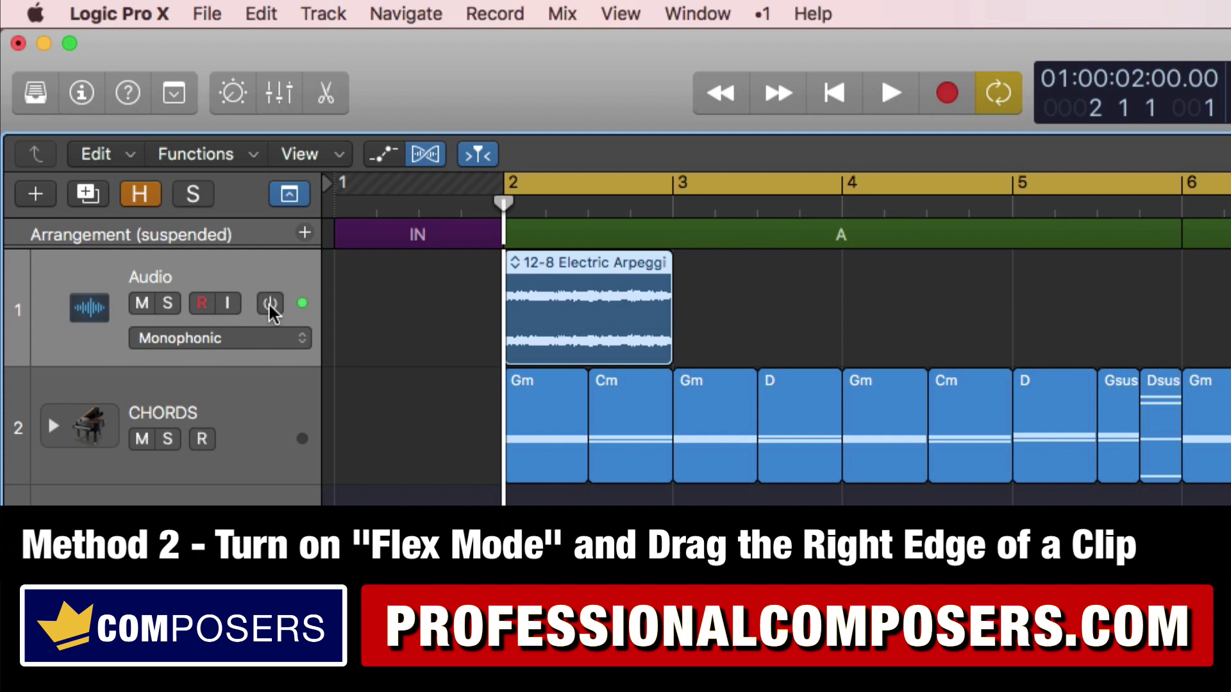
left_click(270, 304)
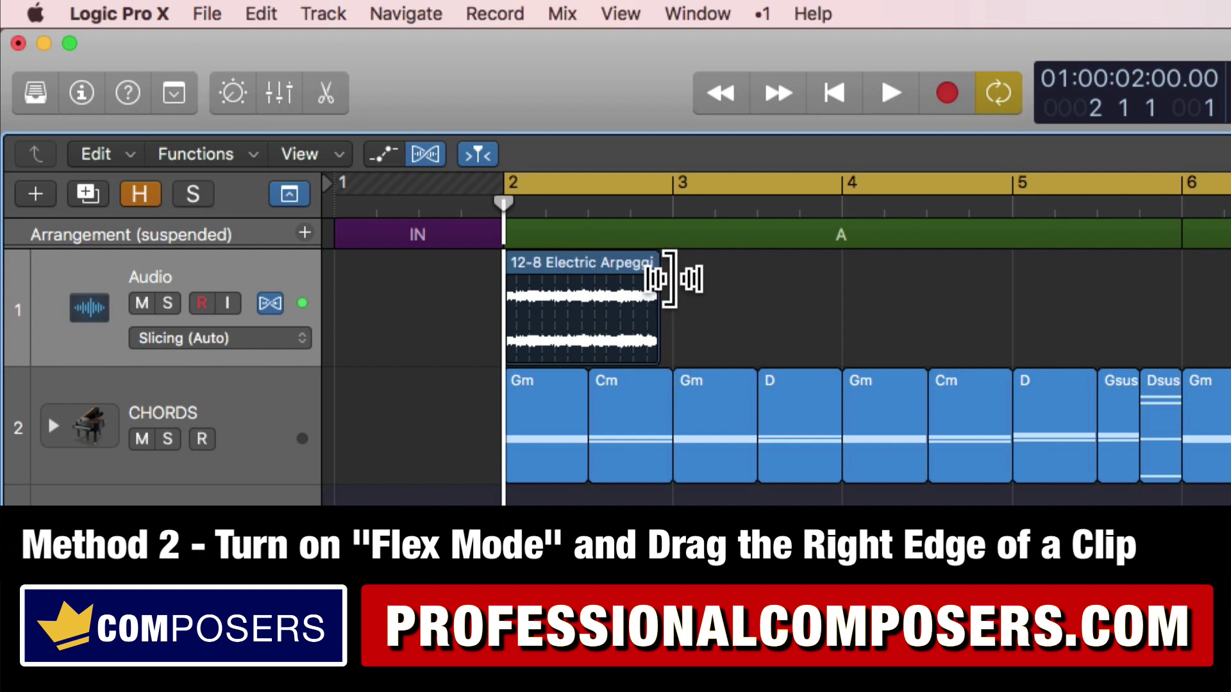
left_click_drag(668, 277, 843, 281)
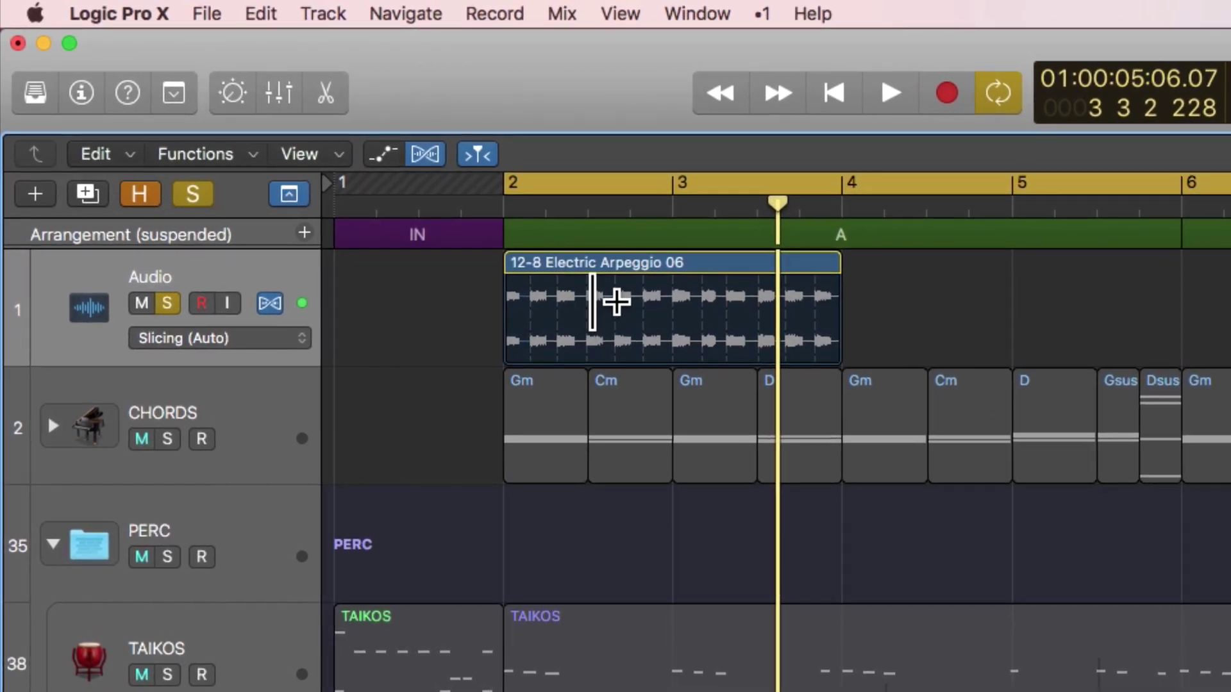
left_click(275, 310)
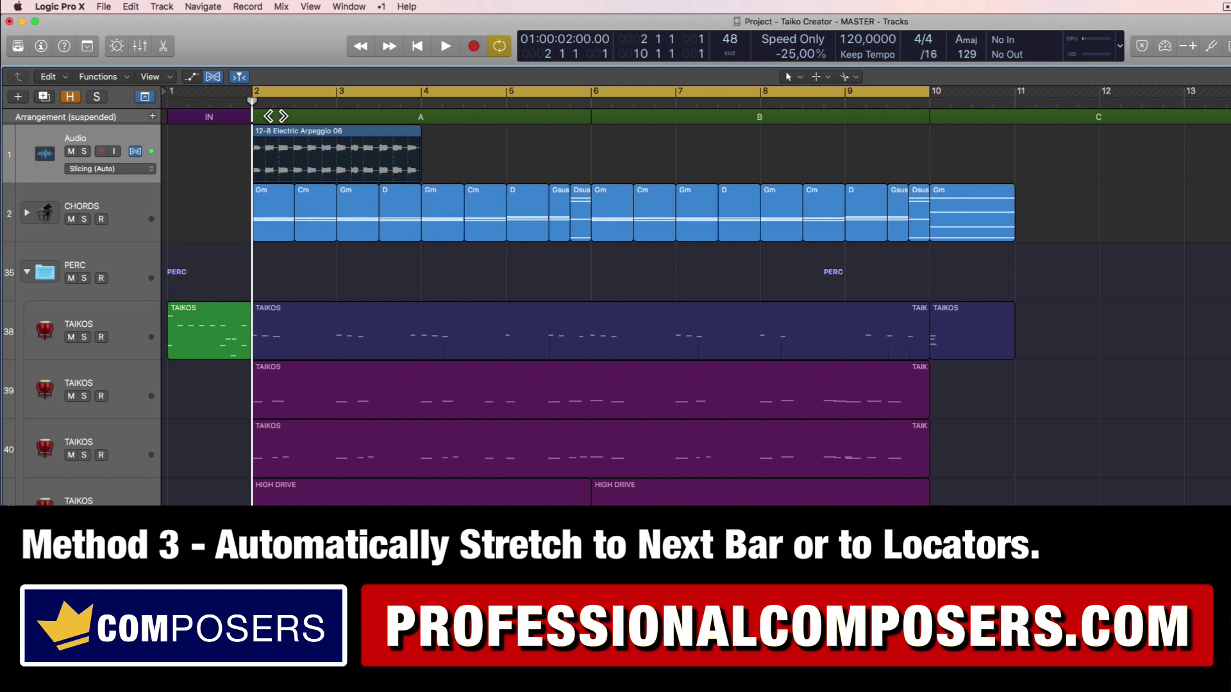
Time-stretch the Electric Arpeggio region's length to the locators
left_click(361, 137)
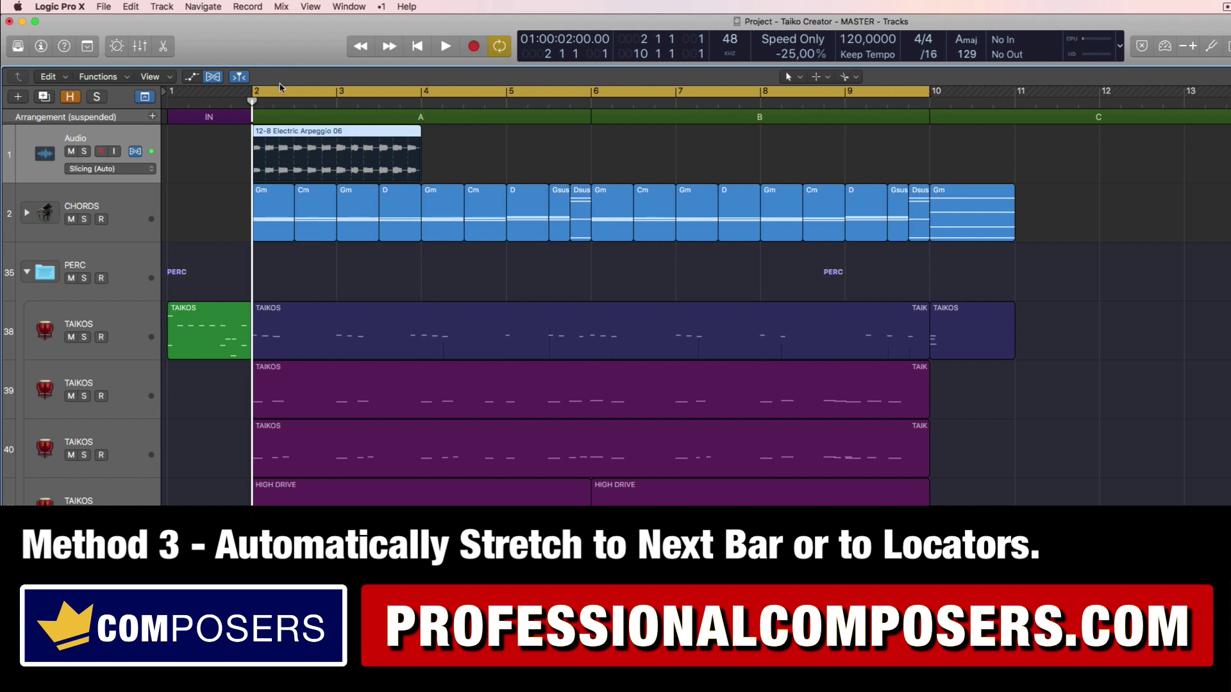
left_click(128, 6)
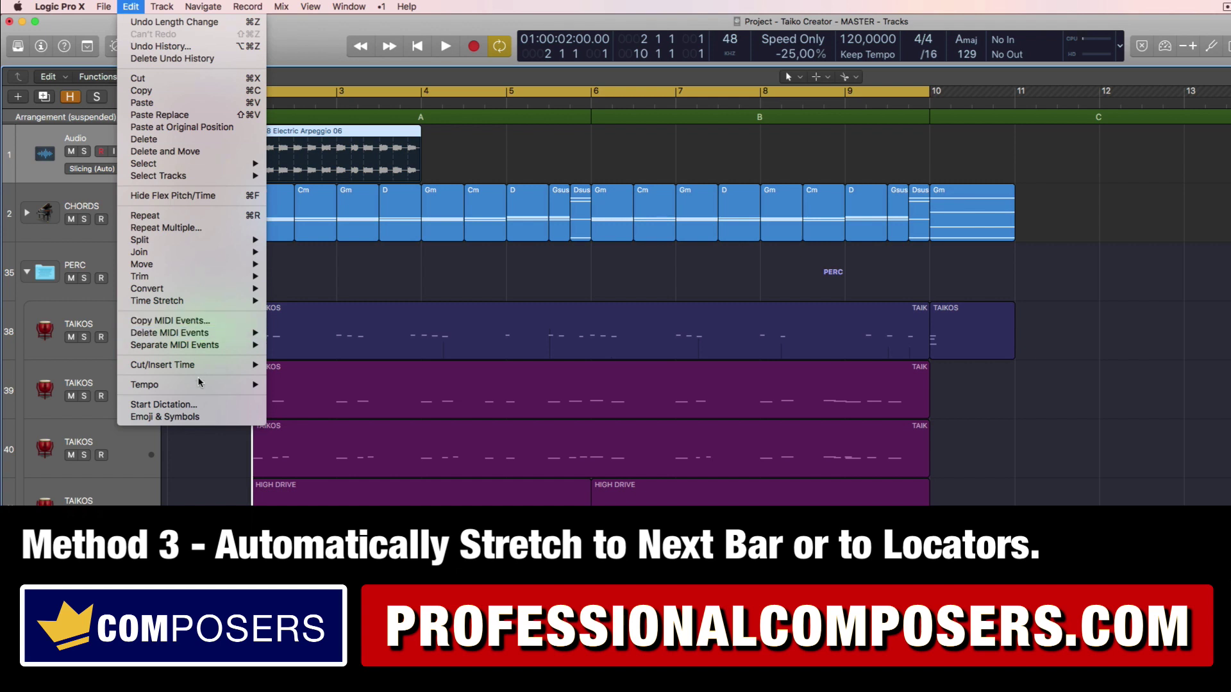
mouse_move(204, 304)
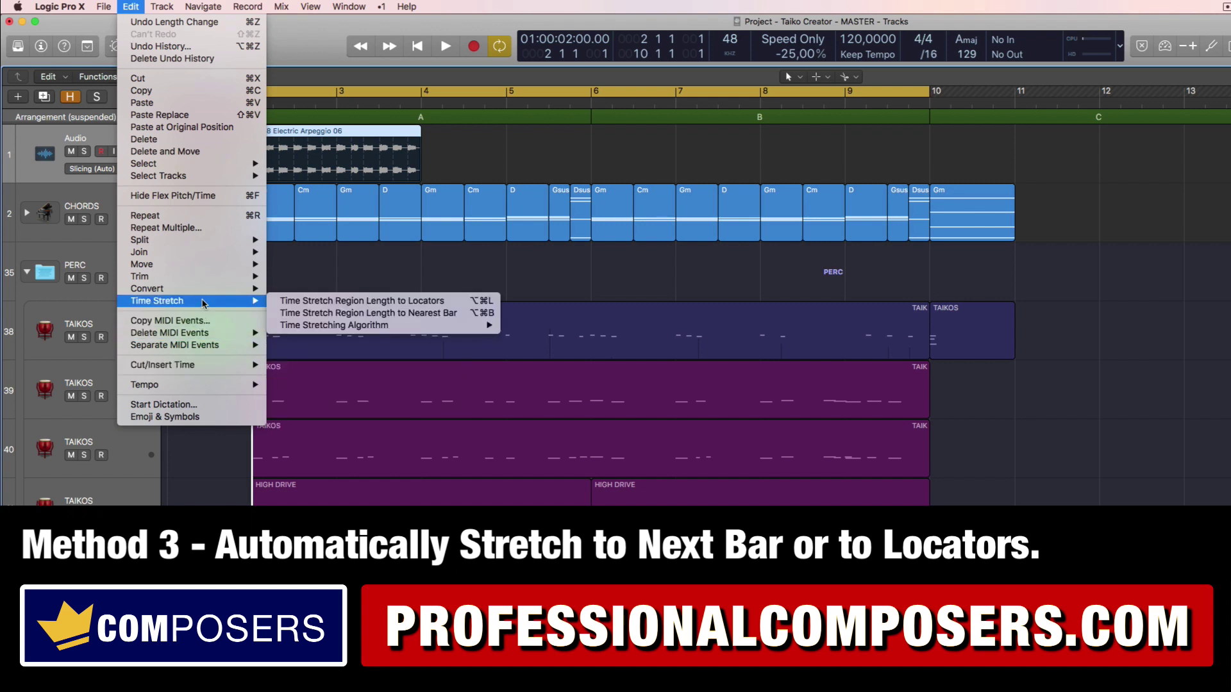
left_click(376, 302)
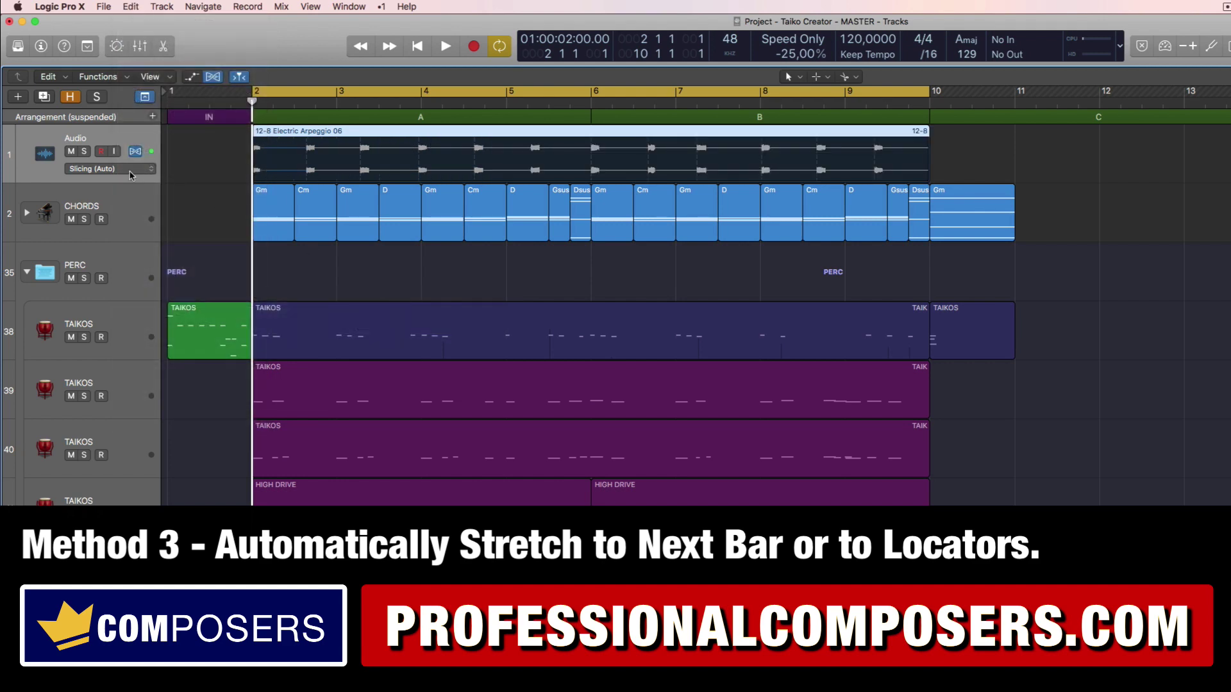
Audition the Audio track in solo and undo the stretch to the locators
left_click(85, 152)
key("space")
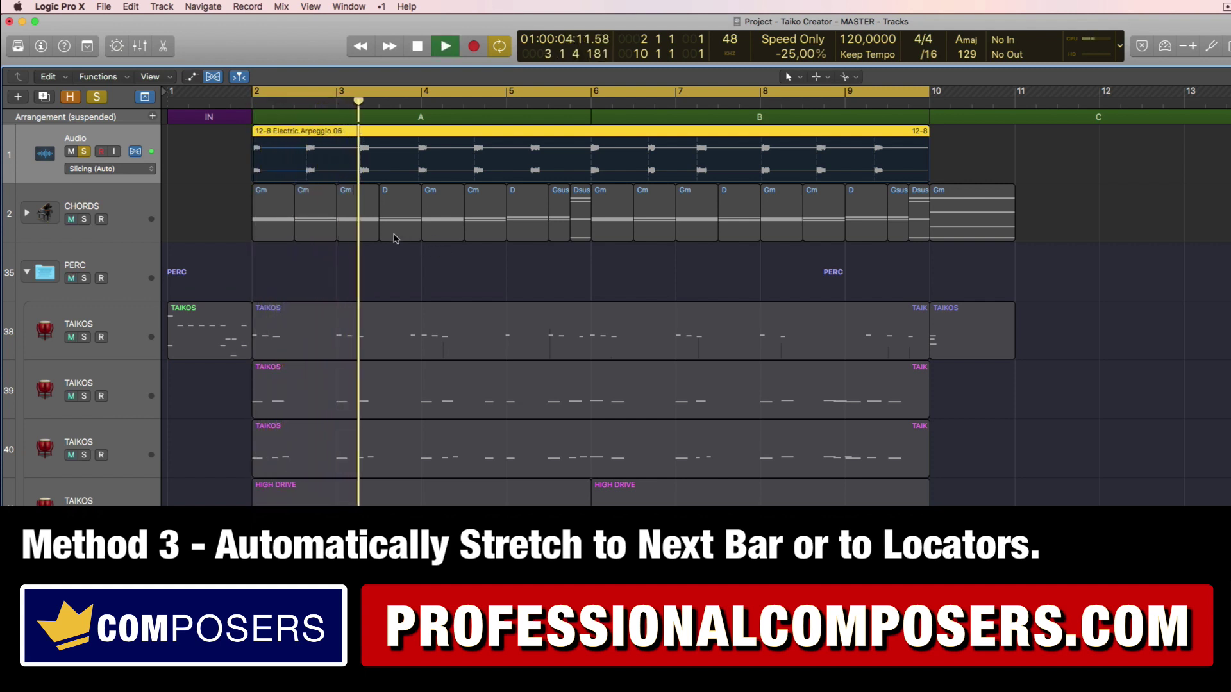
key("space")
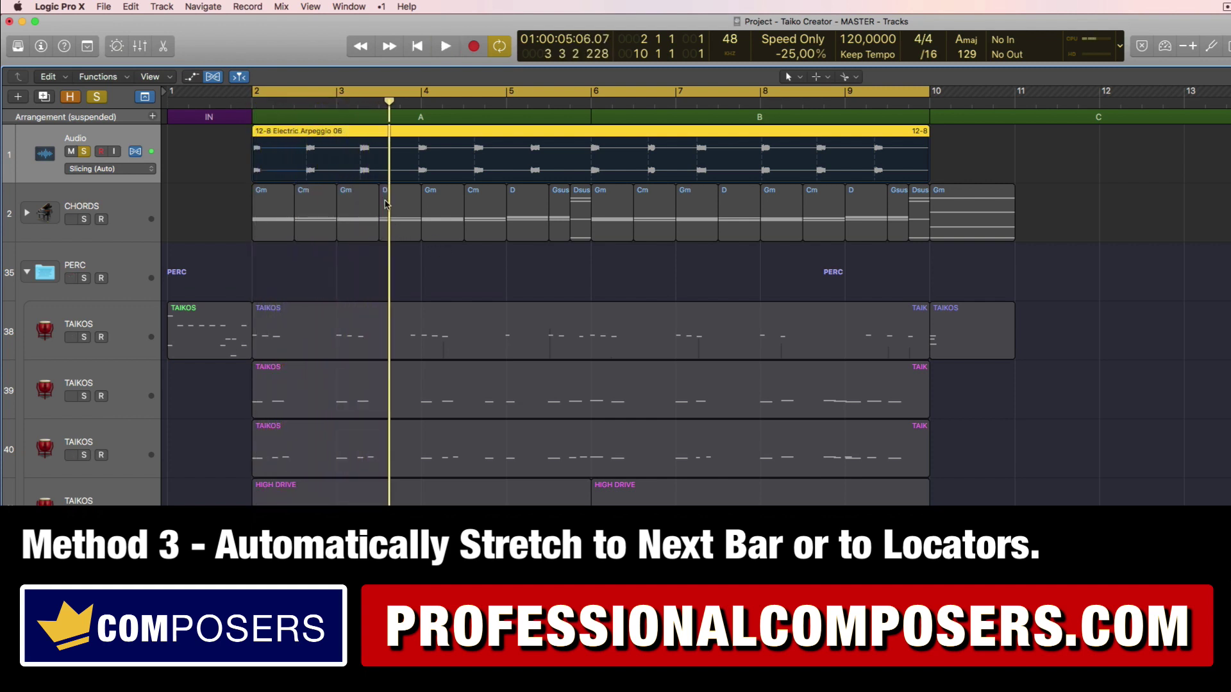
key("super+z")
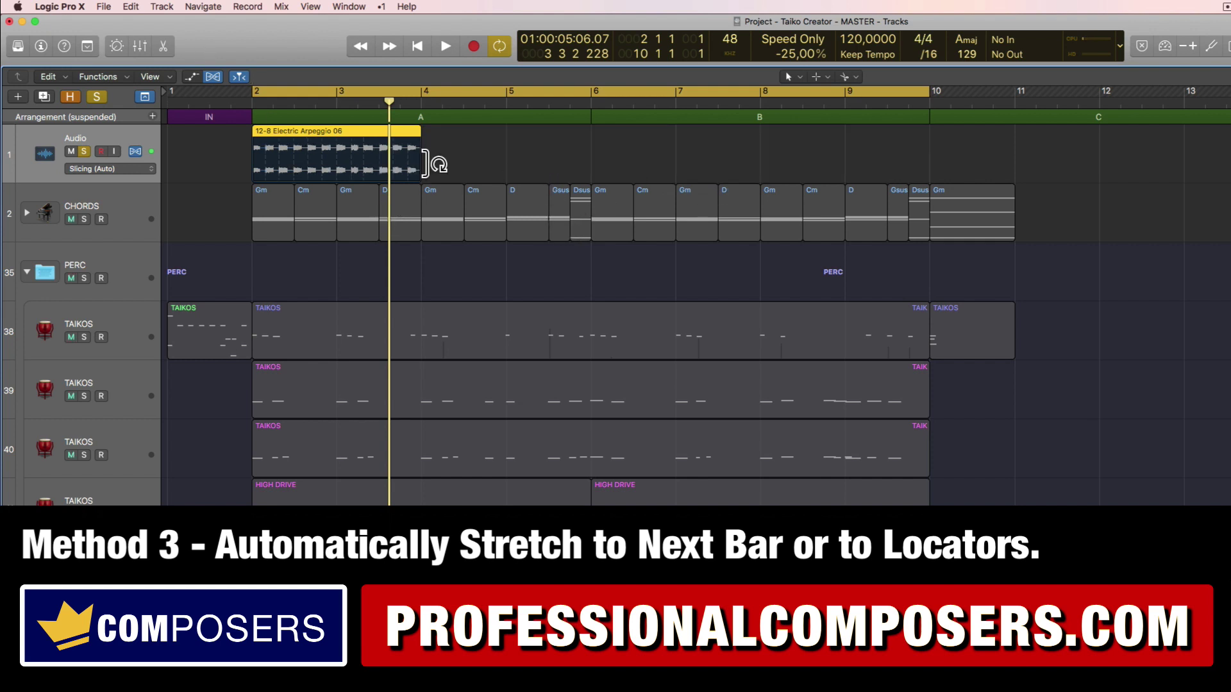
Compress the Electric Arpeggio region so it ends shortly before bar 3, undoing a further stretch to the bar line
left_click_drag(427, 144, 318, 146)
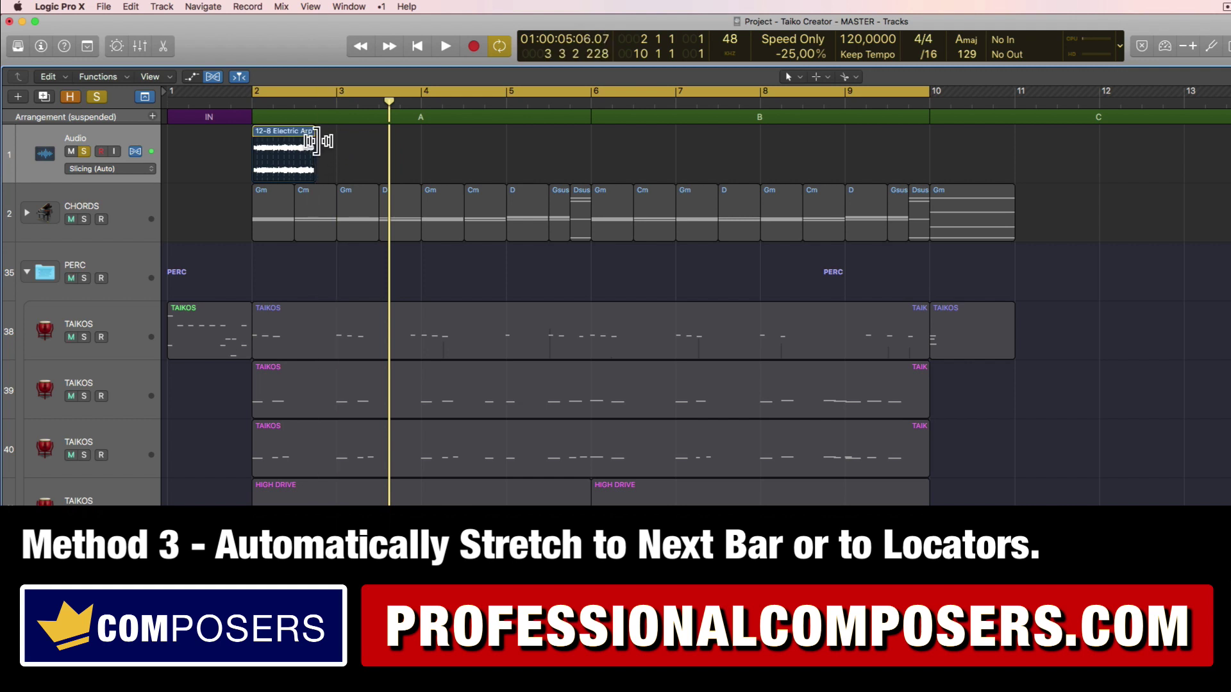
left_click_drag(316, 141, 337, 145)
key("super+z")
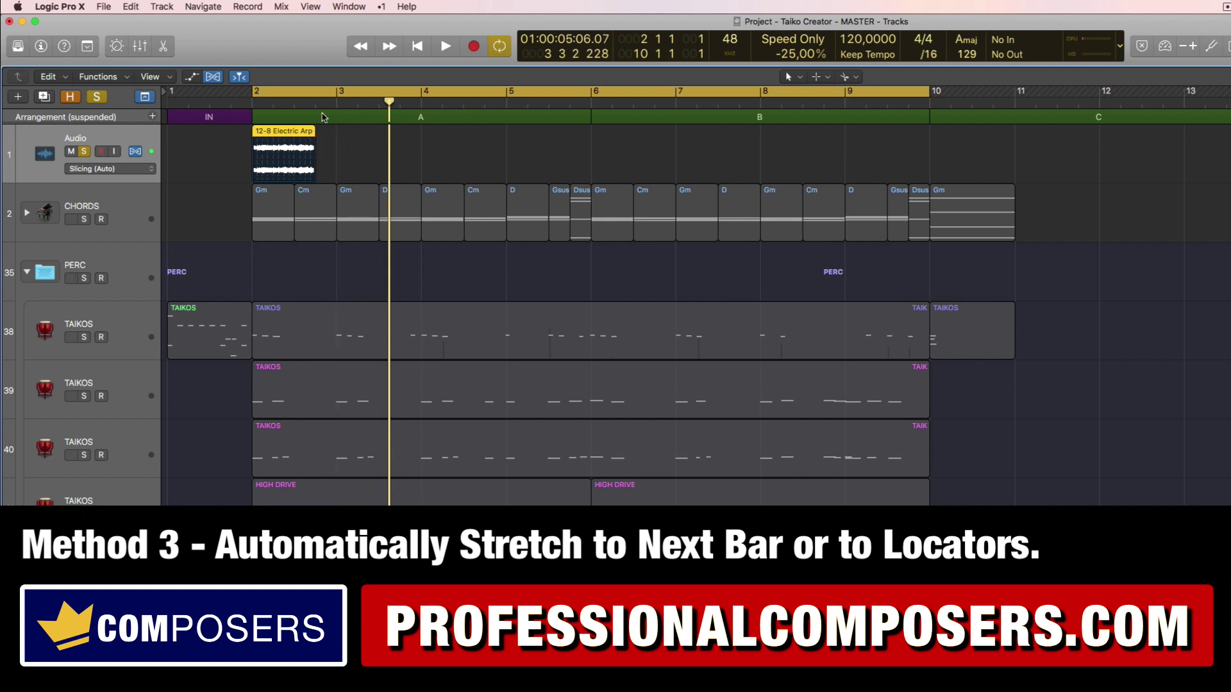
Time-stretch the Electric Arpeggio region's length to the nearest bar
left_click(131, 6)
mouse_move(202, 301)
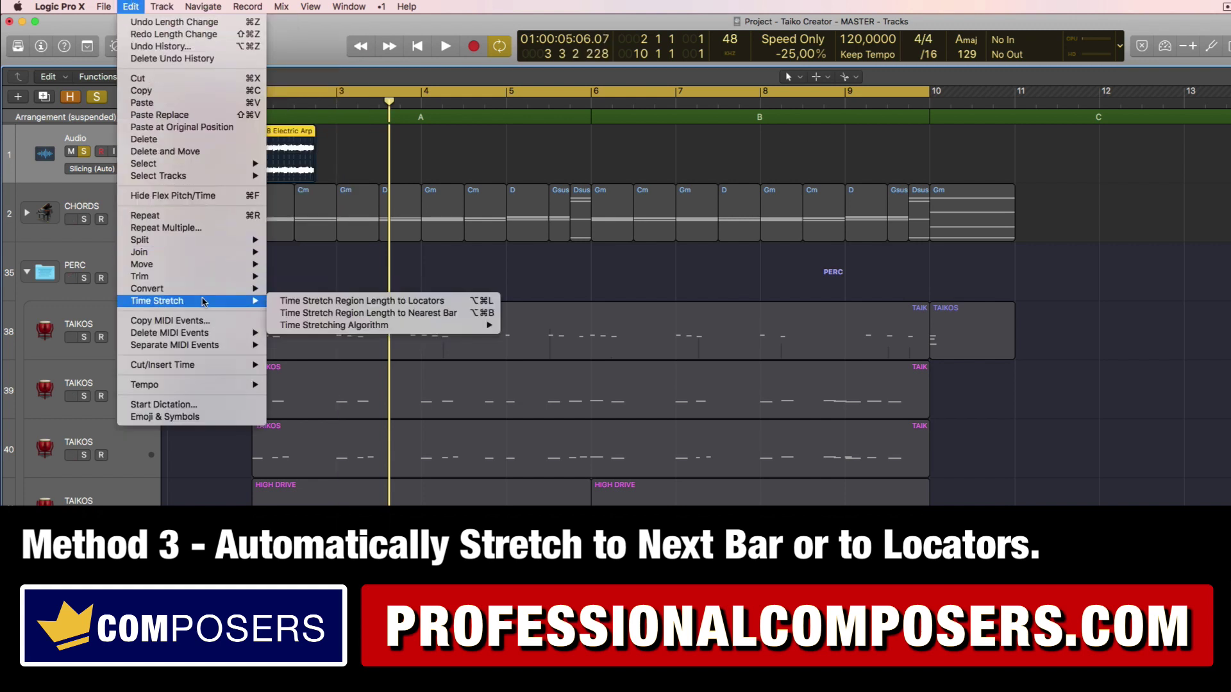
left_click(433, 314)
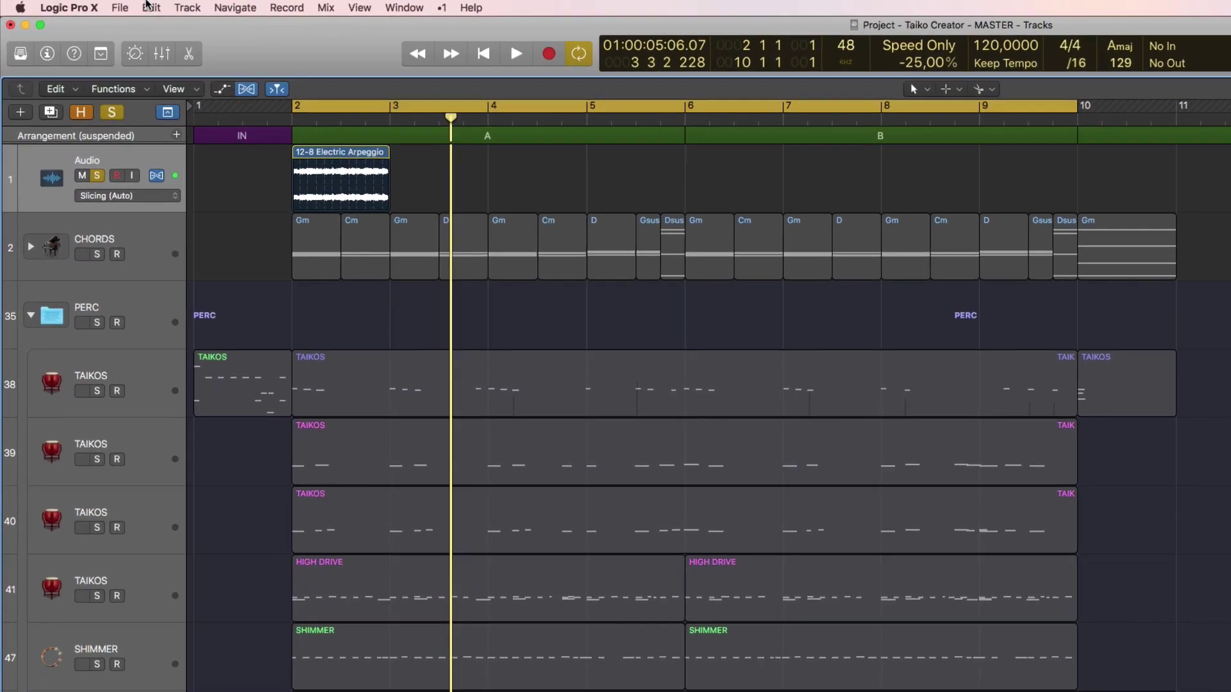
left_click(131, 6)
mouse_move(318, 428)
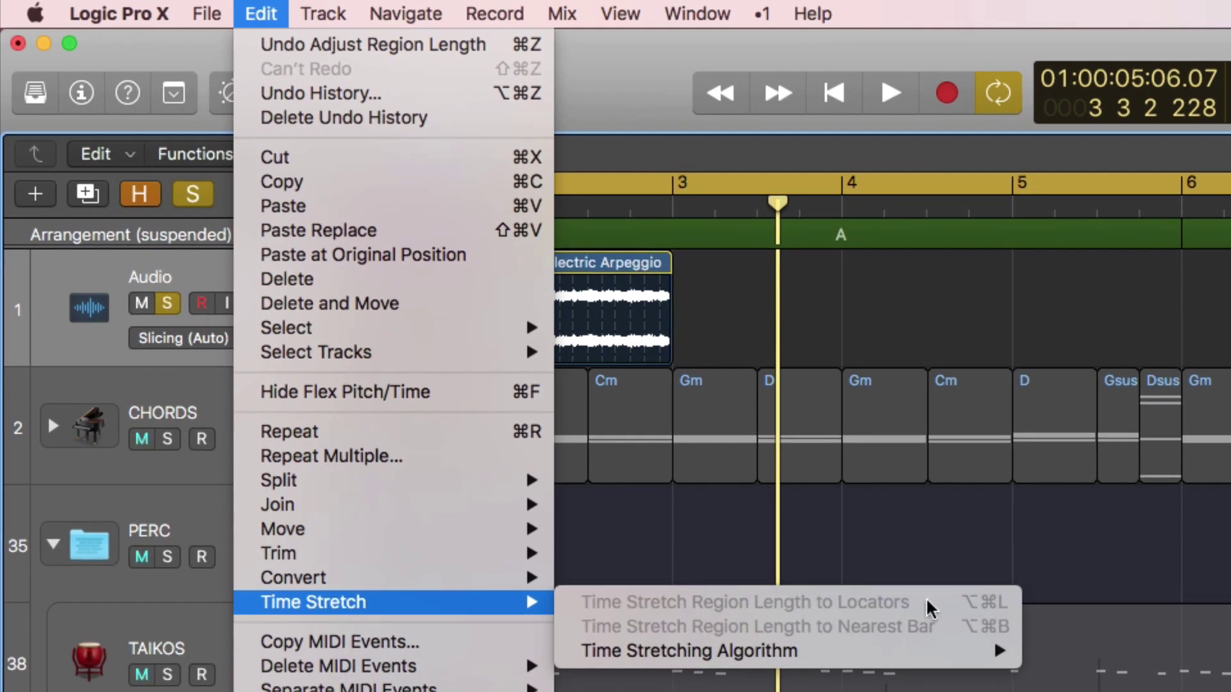
left_click(1083, 542)
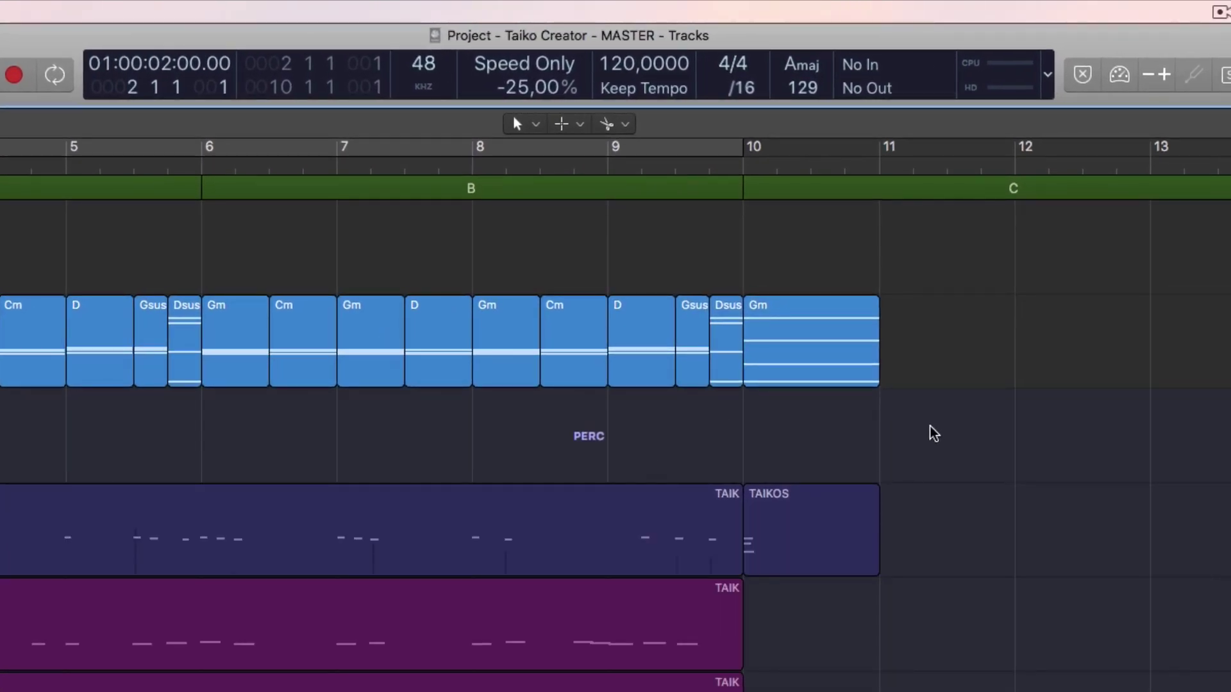
Compress the Gm chord region at bar 10 to one beat
left_click(838, 364)
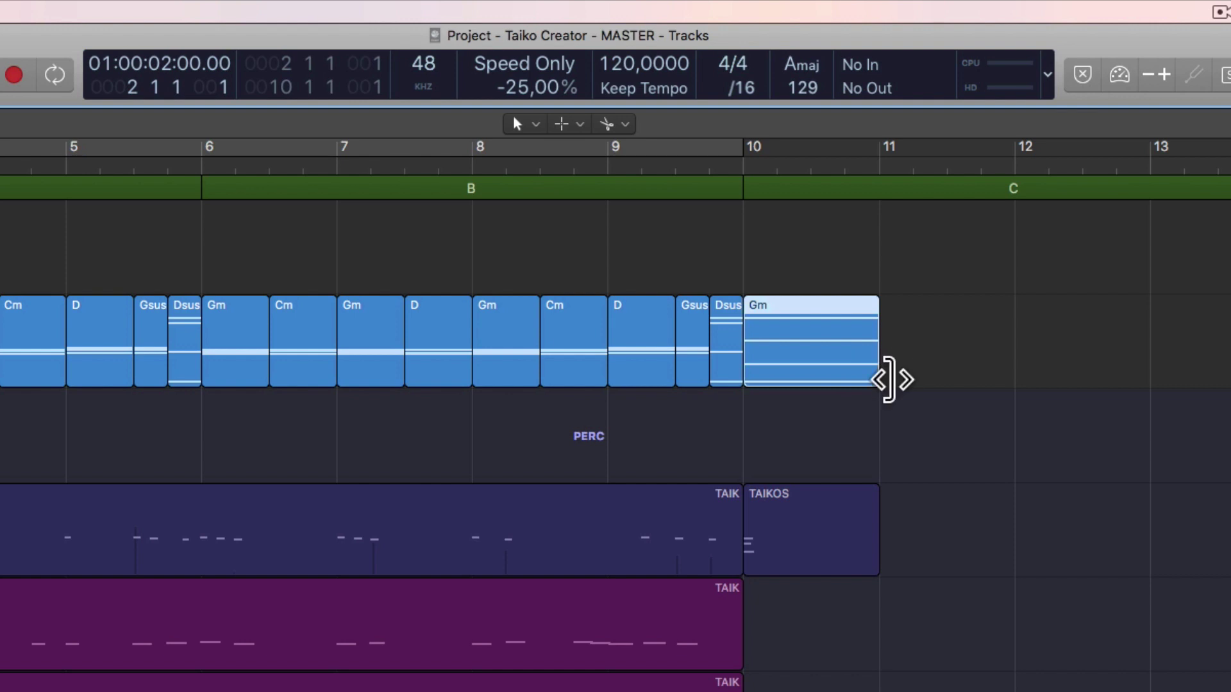
left_click_drag(890, 379, 791, 385)
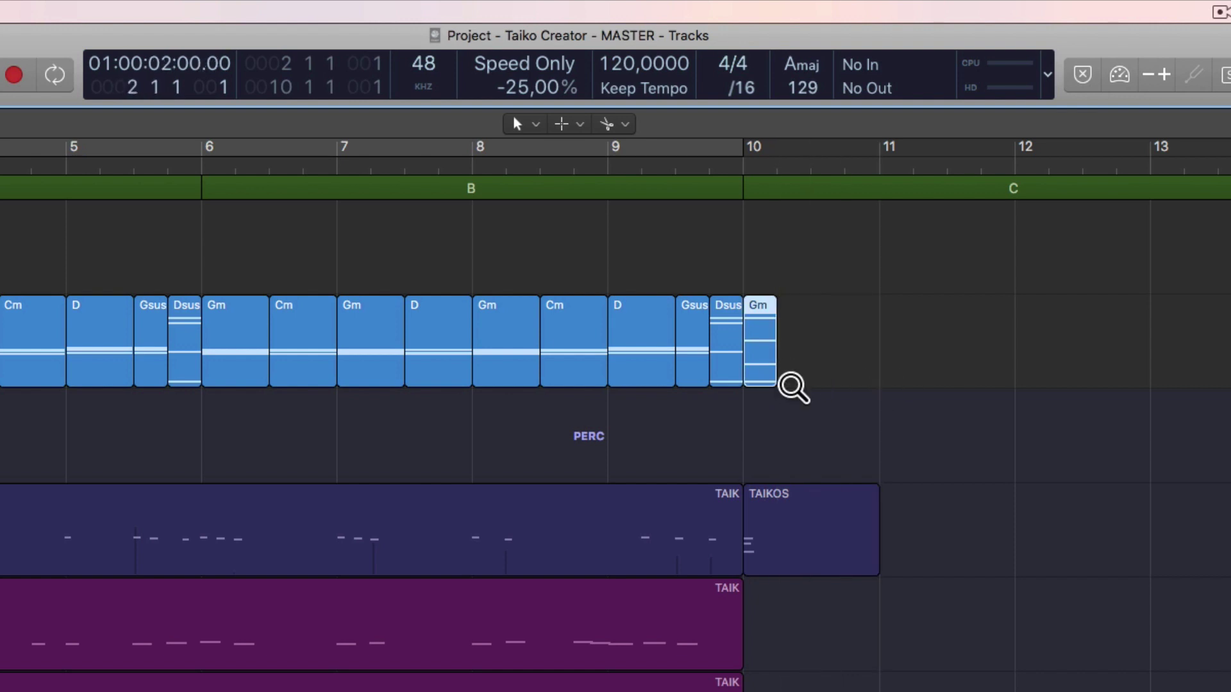
Copy a Cm chord region directly after the short Gm at bar 10 and time-stretch it to end at bar 11
left_click(569, 339)
left_click_drag(569, 339, 806, 343)
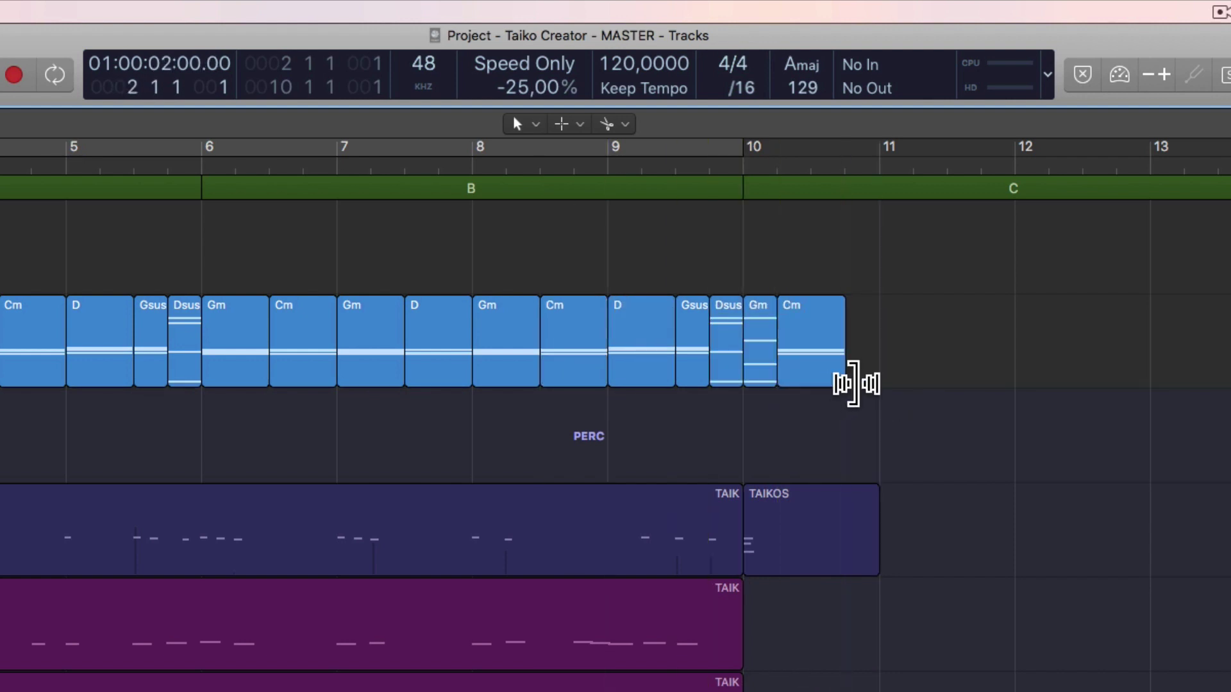
left_click_drag(845, 383, 882, 384)
left_click(952, 436)
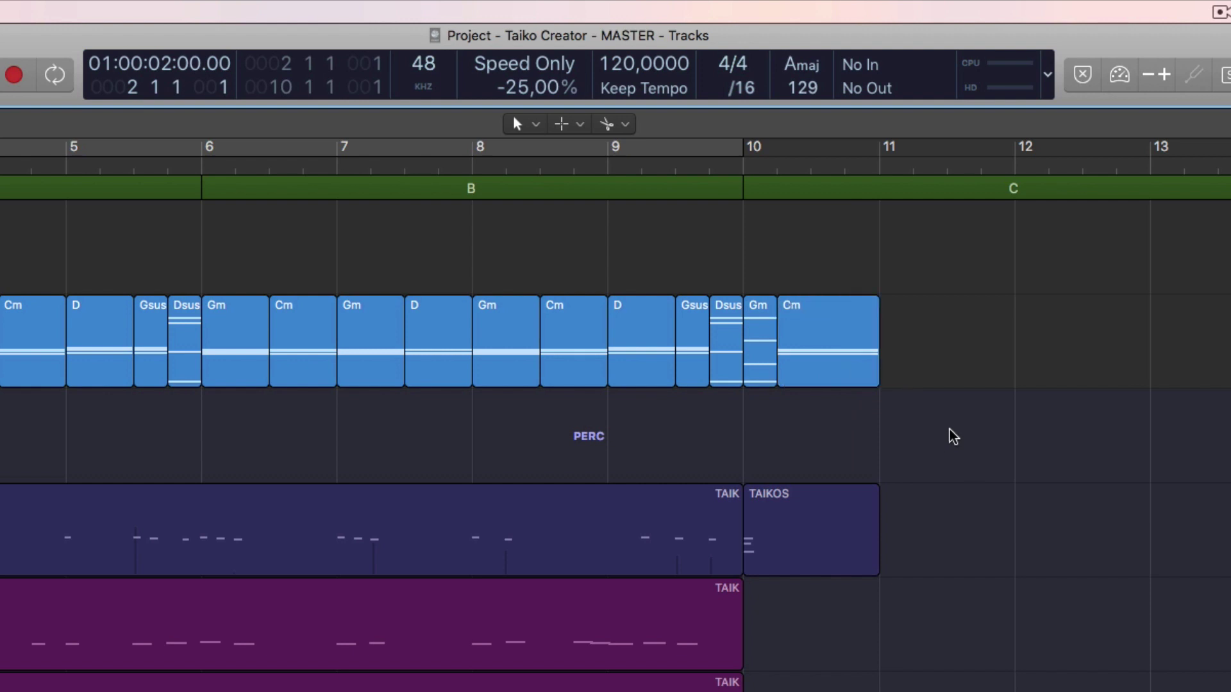
Extend the chord sequence with copied regions: a one-bar D at bar 11, Gm at bar 12 and Dsus directly after it
left_click_drag(446, 351, 1020, 382)
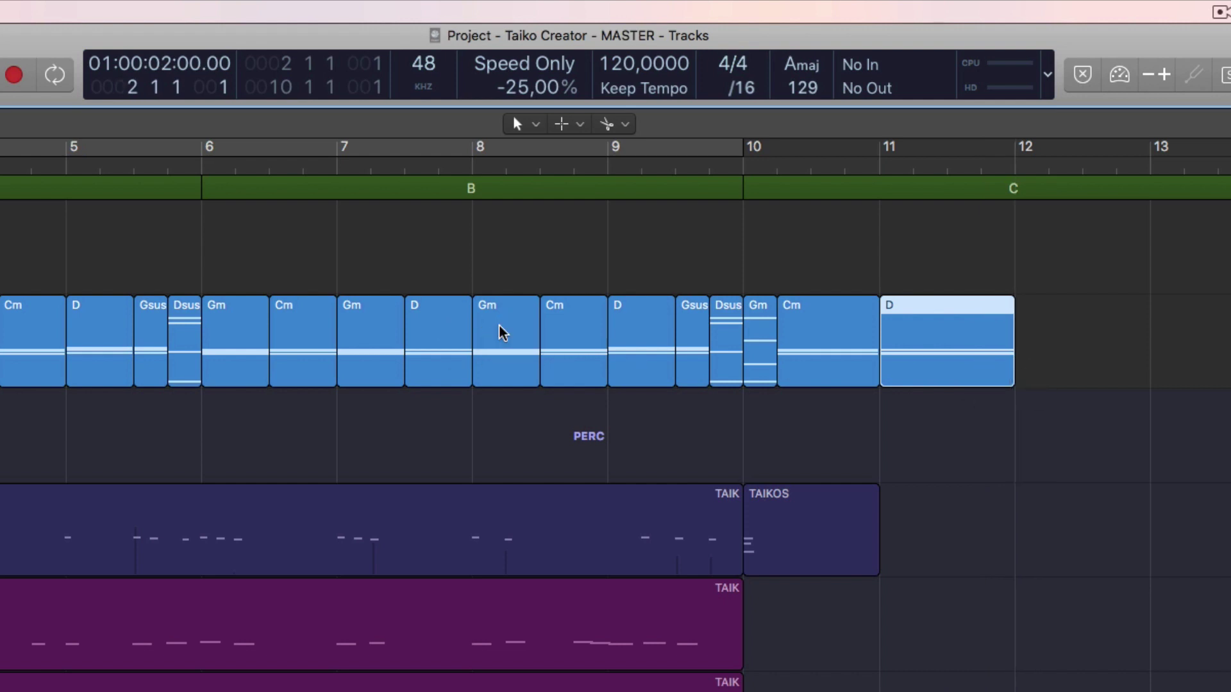
left_click_drag(503, 332, 1030, 357)
left_click(1141, 415)
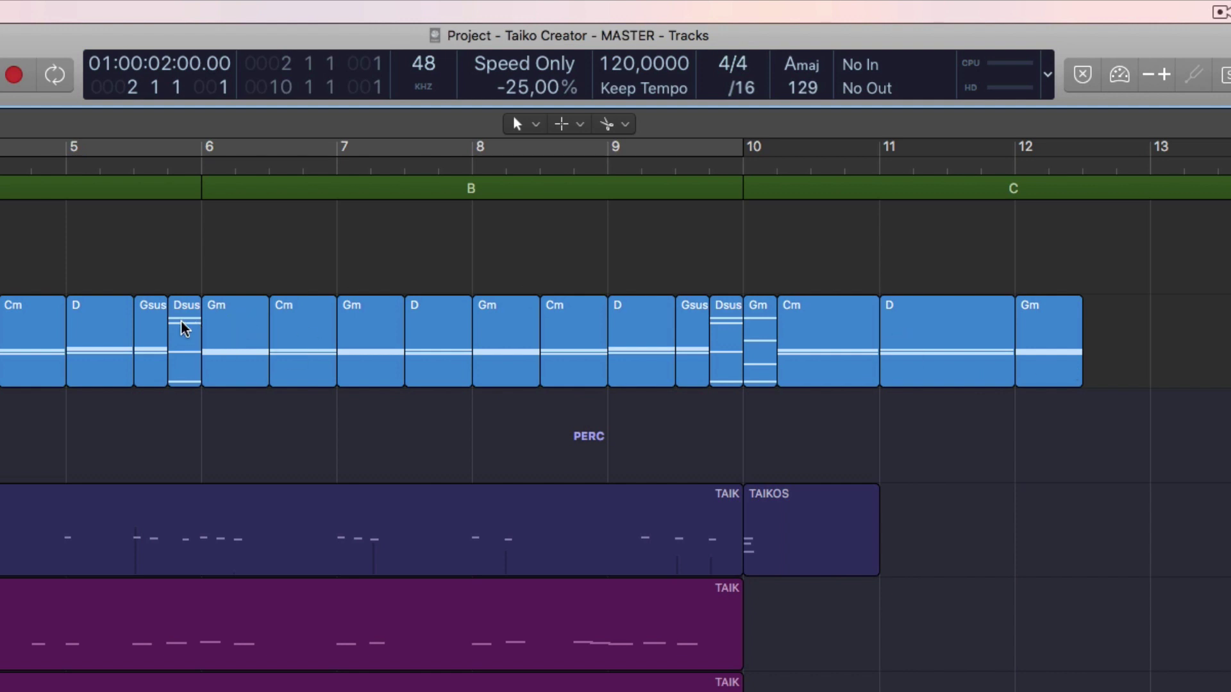
left_click_drag(184, 328, 1101, 372)
left_click(763, 447)
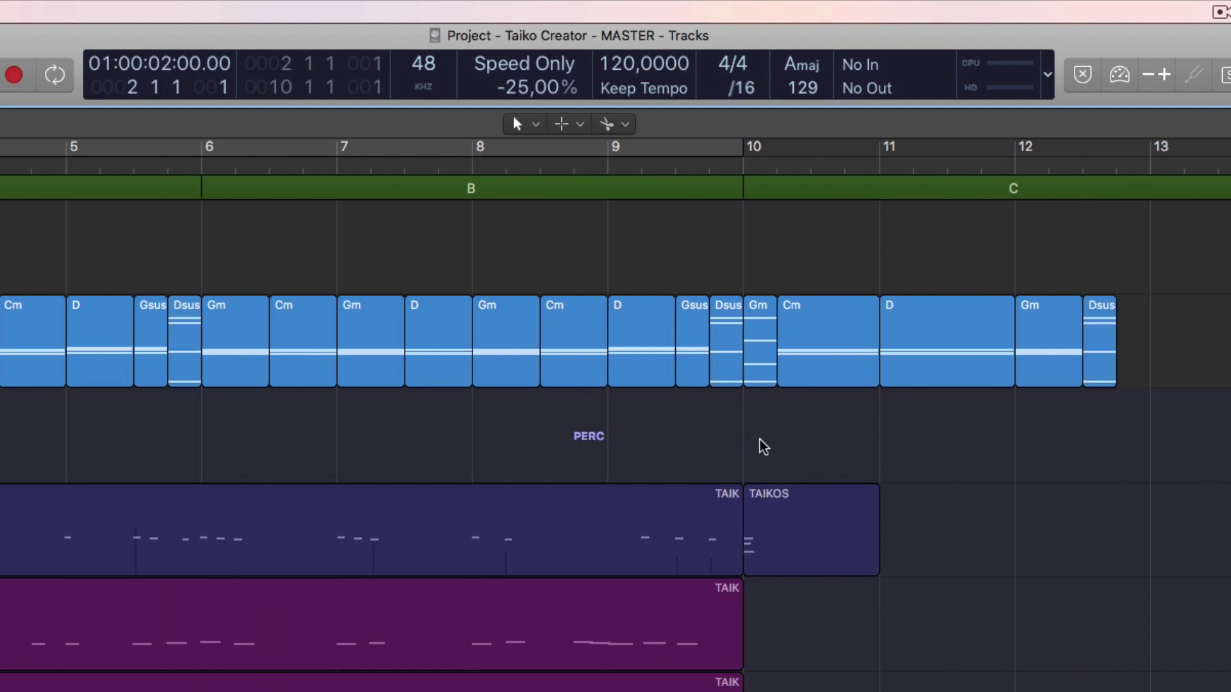